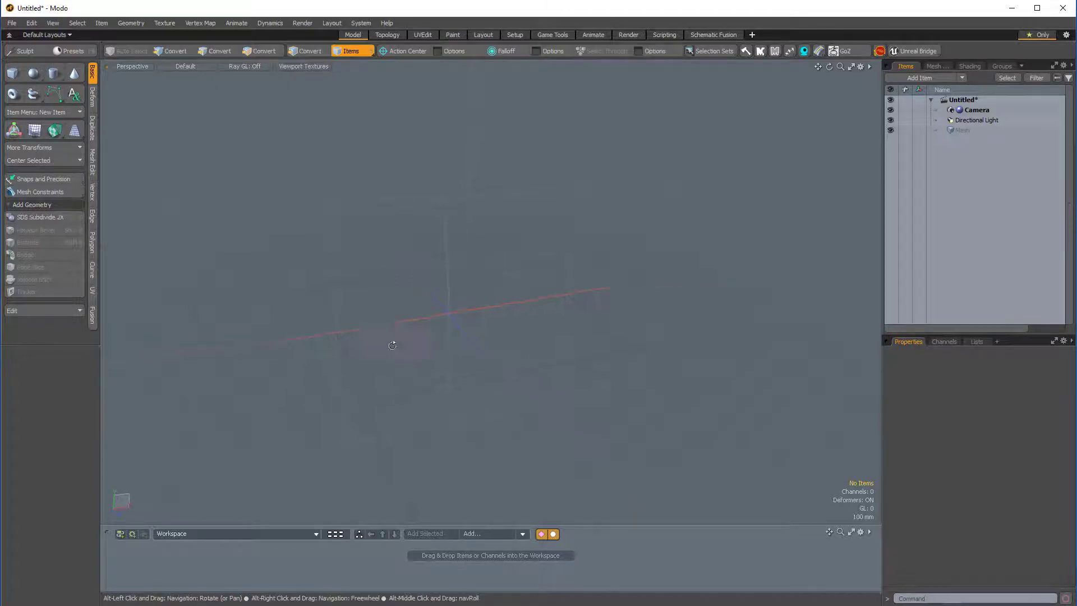
Create a 1 m unit cube at the origin of the empty scene.
alt+drag(500, 253, 492, 312)
alt+drag(413, 349, 472, 319)
alt+drag(443, 321, 505, 243)
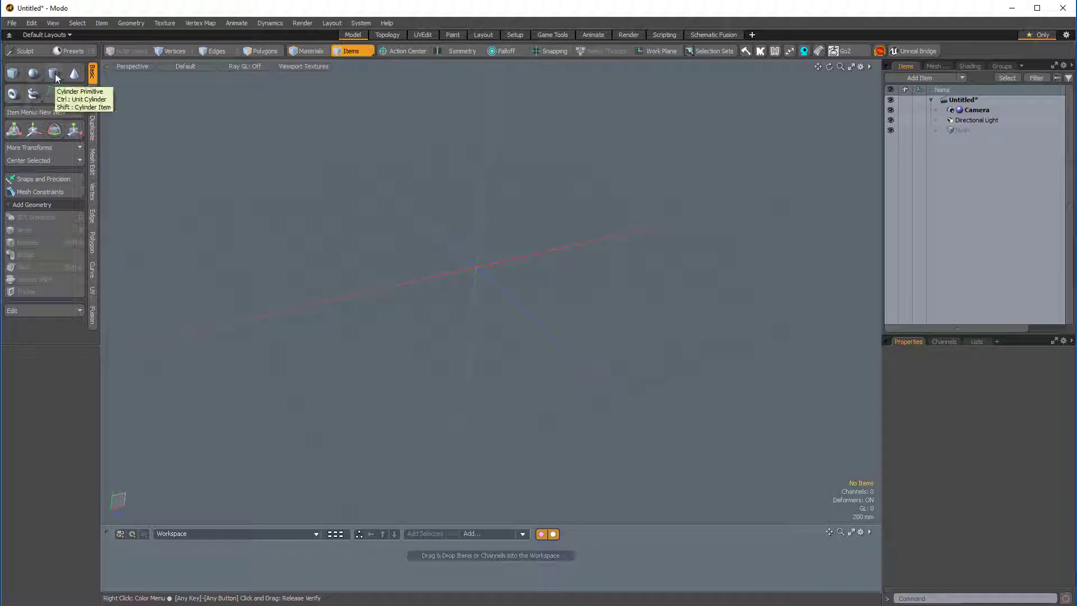
click(13, 73)
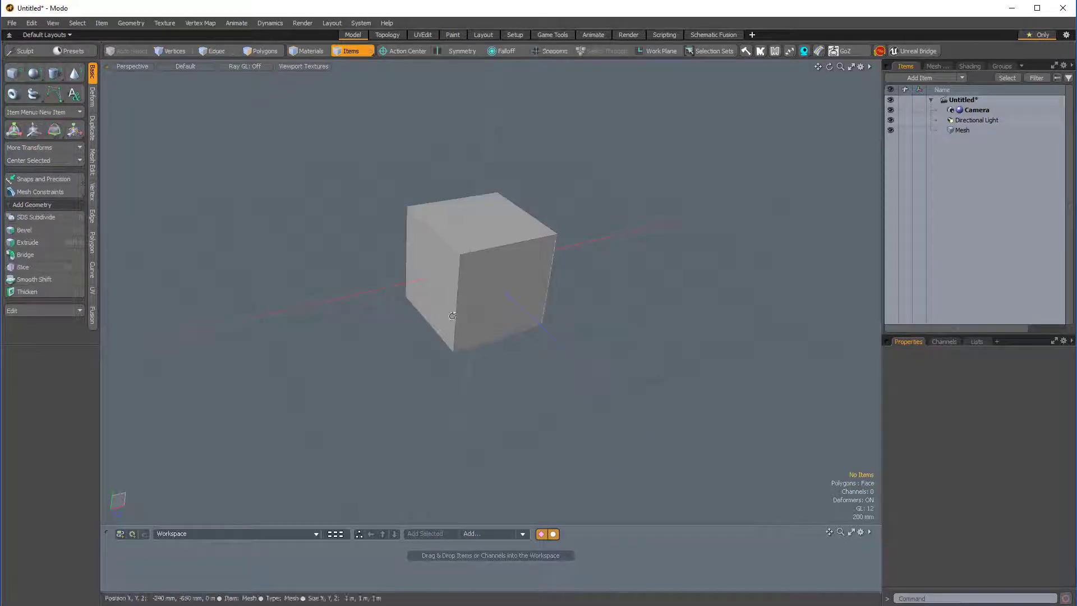
alt+drag(438, 314, 393, 269)
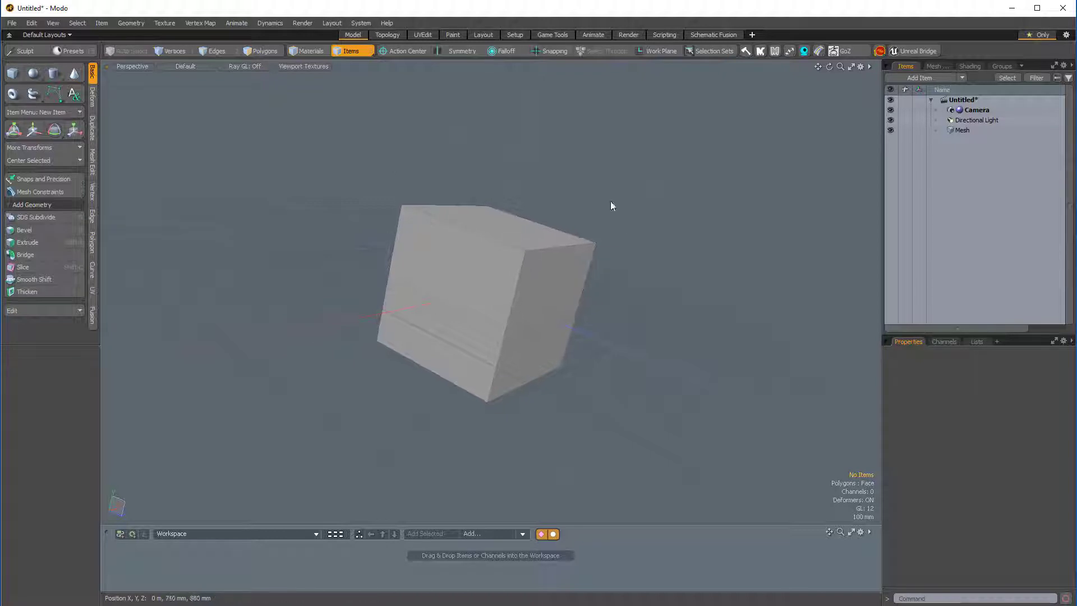
Turn on the Dimensions Tool and select all polygons of the cube.
click(54, 23)
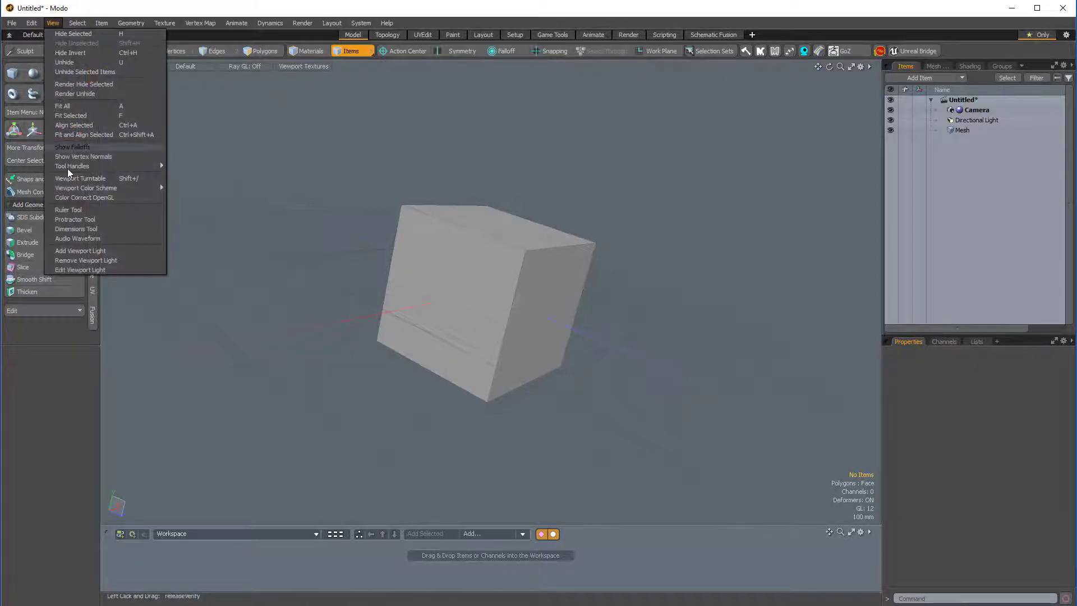
click(84, 216)
alt+drag(407, 276, 723, 404)
key(3)
double_click(471, 319)
alt+drag(471, 318, 487, 269)
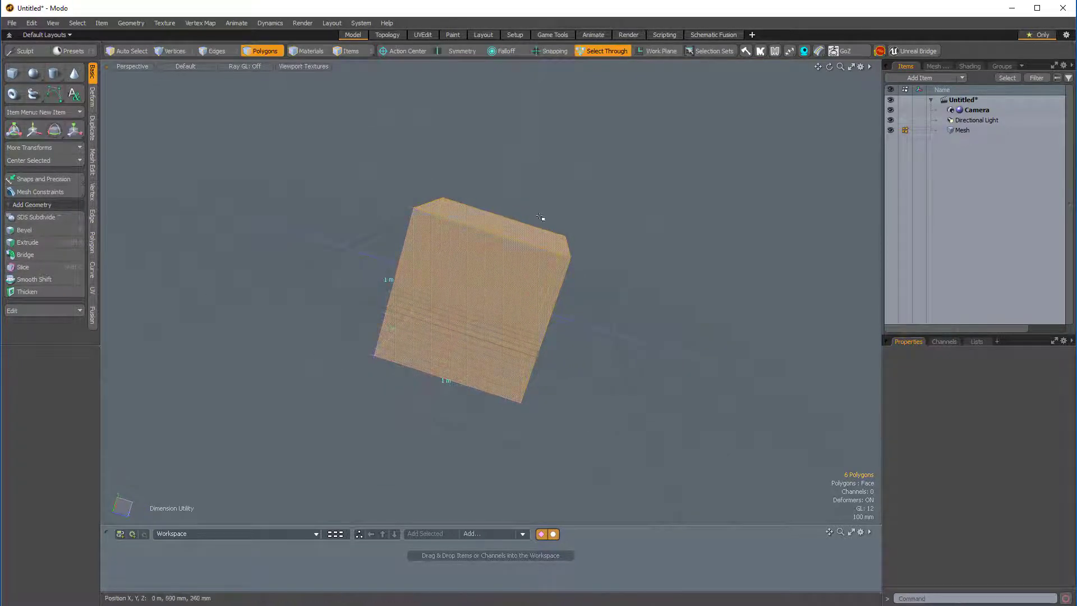
Select the cube's mesh item and reselect all of its polygons so its dimensions can be inspected.
key(5)
click(507, 247)
alt+drag(676, 322, 724, 283)
key(3)
double_click(476, 281)
alt+drag(781, 333, 317, 358)
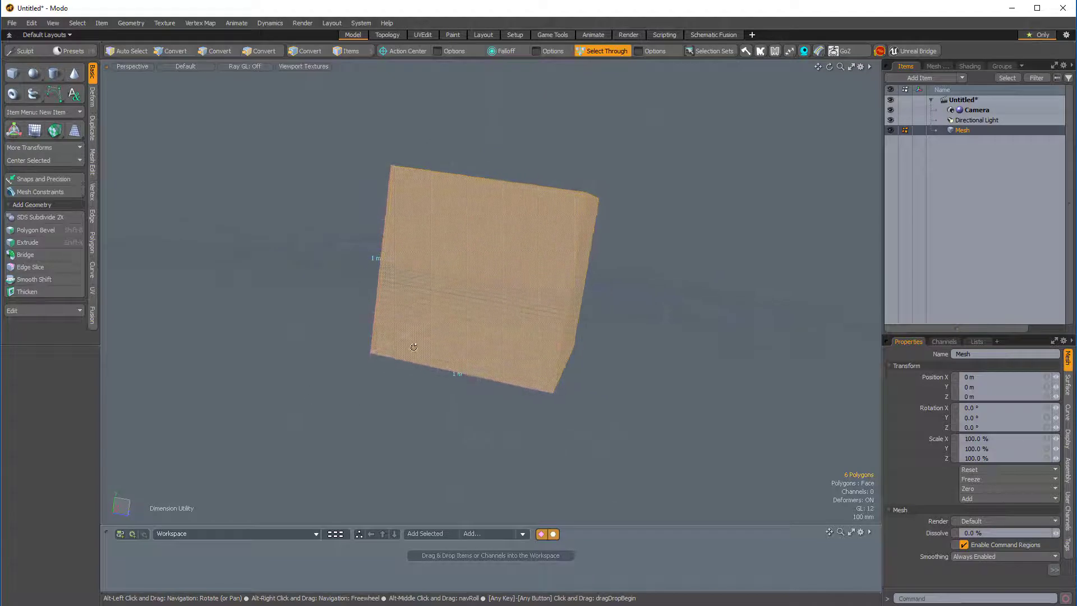
alt+drag(363, 319, 526, 317)
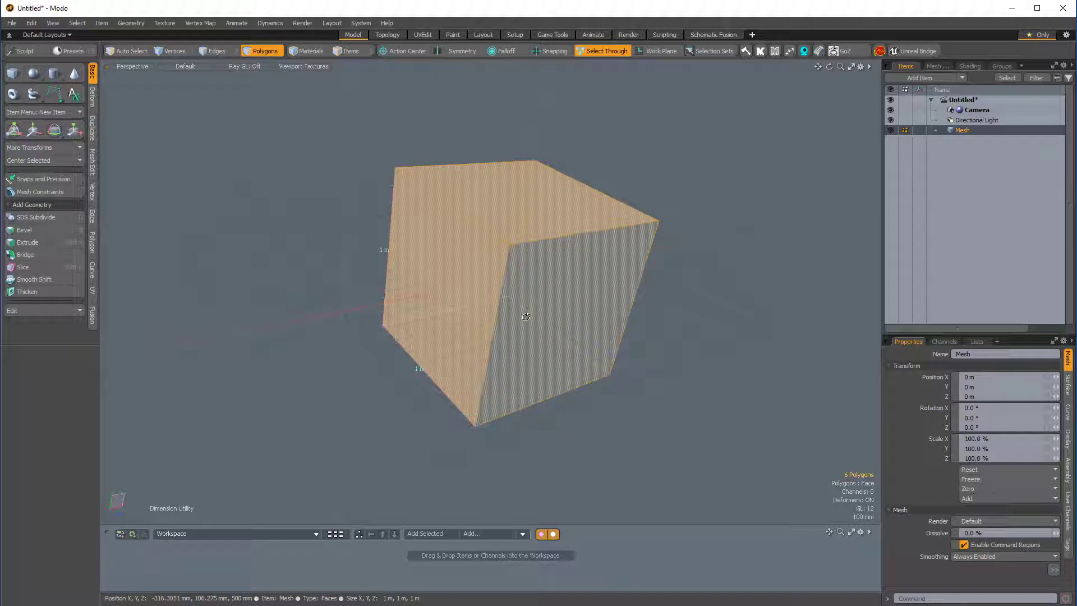
Scale the selected cube uniformly to 50 % on X, Y and Z.
key(y)
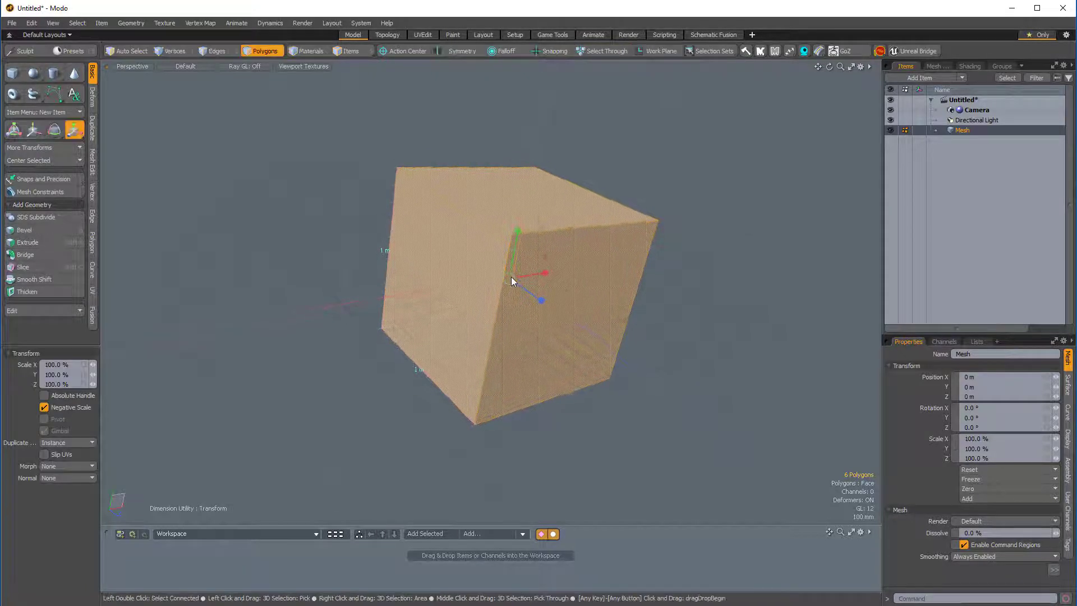
drag(511, 277, 495, 281)
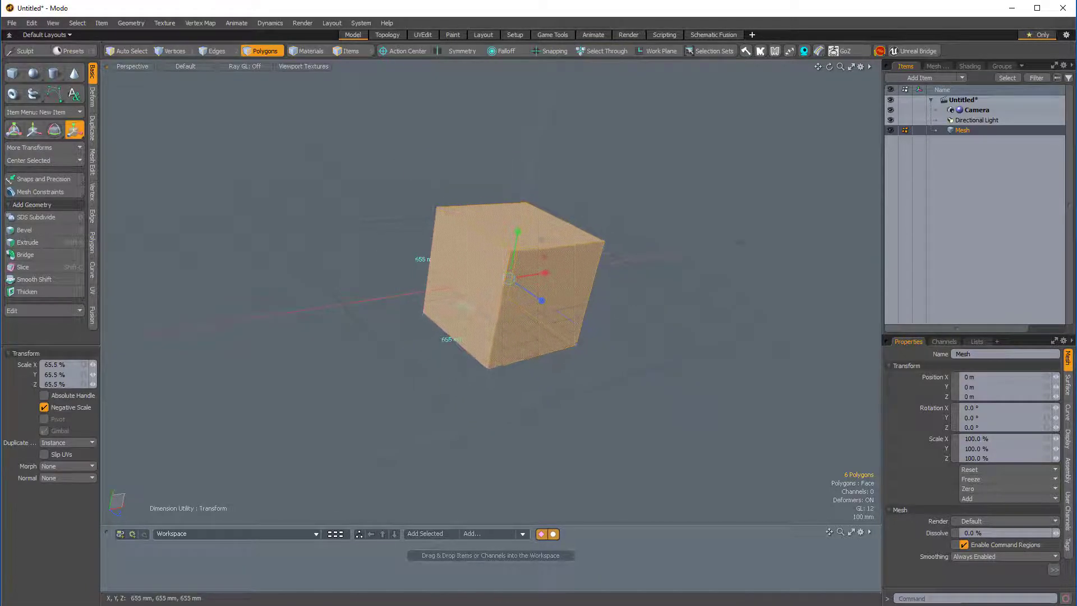
click(74, 364)
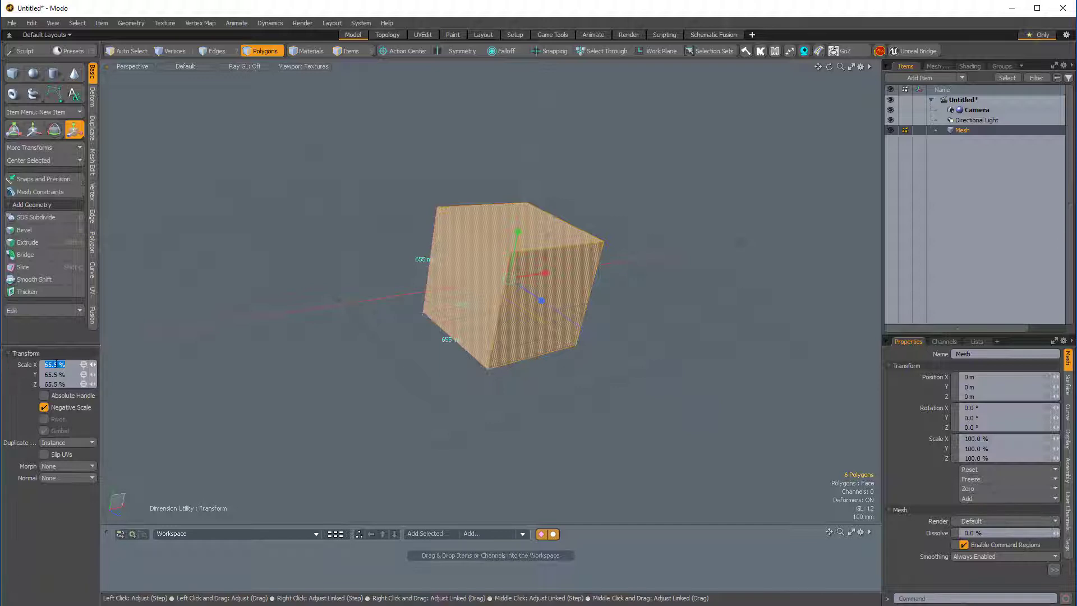
text(50)
key(Return)
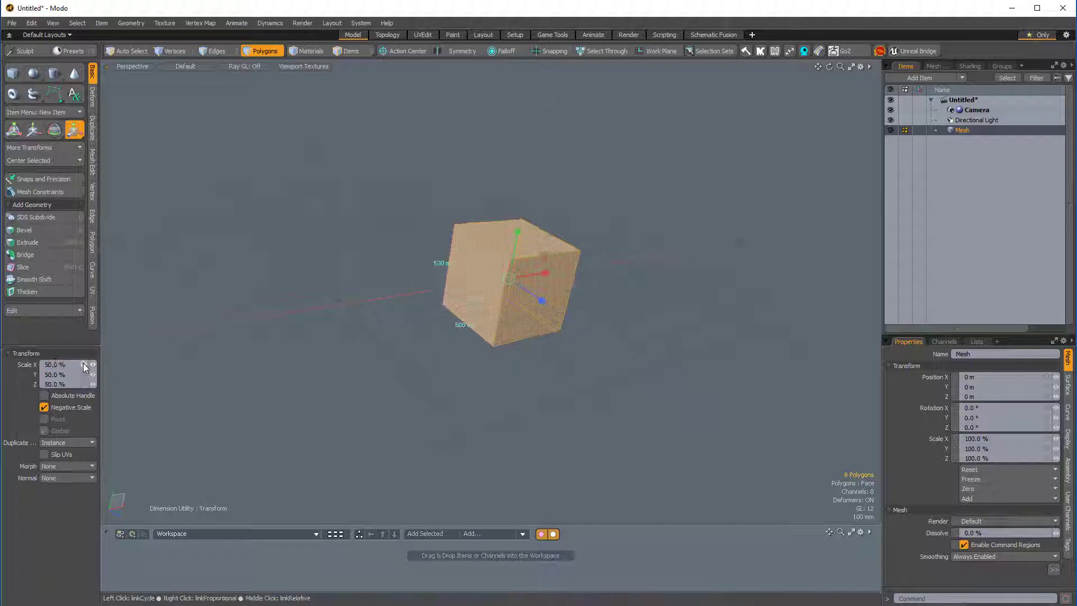
Set the cube's uniform scale to 25 % and fine-adjust it to about 26.1 %.
ctrl+alt+drag(496, 264, 525, 264)
alt+drag(410, 308, 433, 307)
ctrl+alt+drag(421, 307, 534, 314)
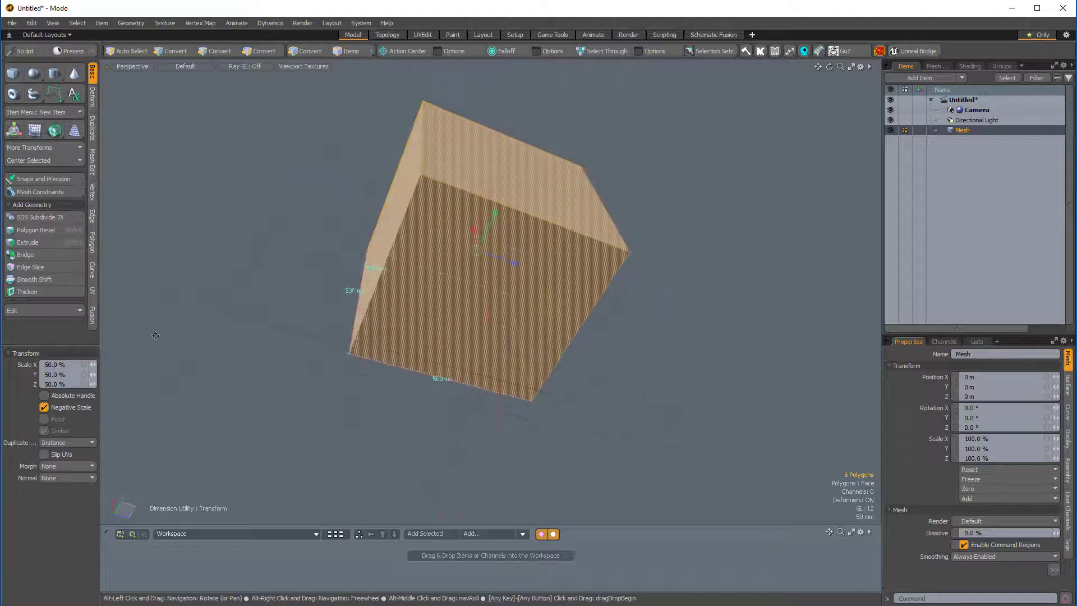
alt+drag(258, 359, 483, 373)
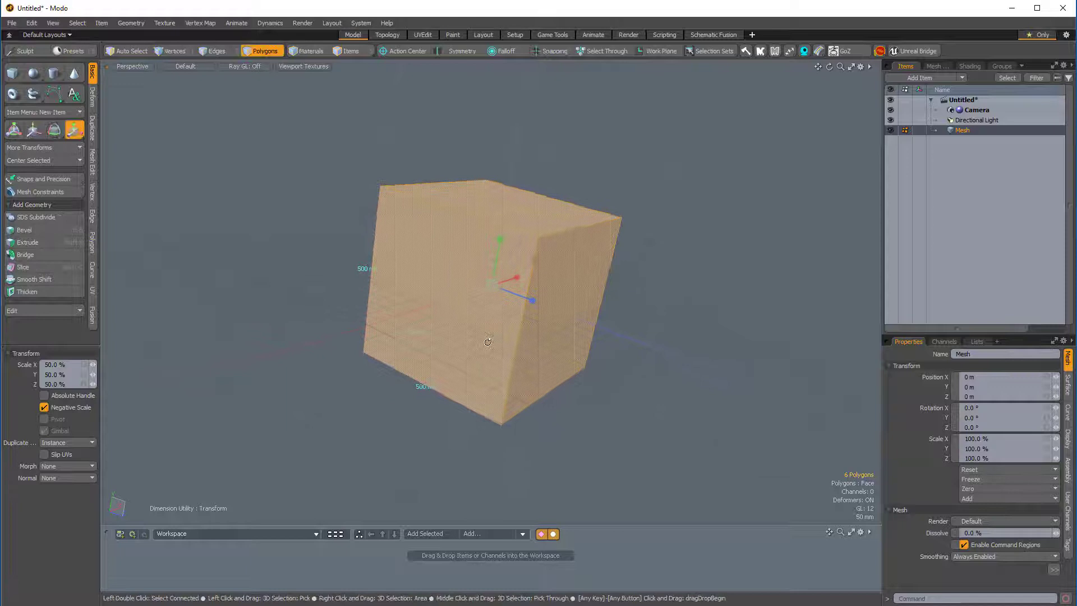
ctrl+alt+drag(482, 330, 502, 283)
scroll(507, 281, up, 2)
scroll(503, 283, up, 2)
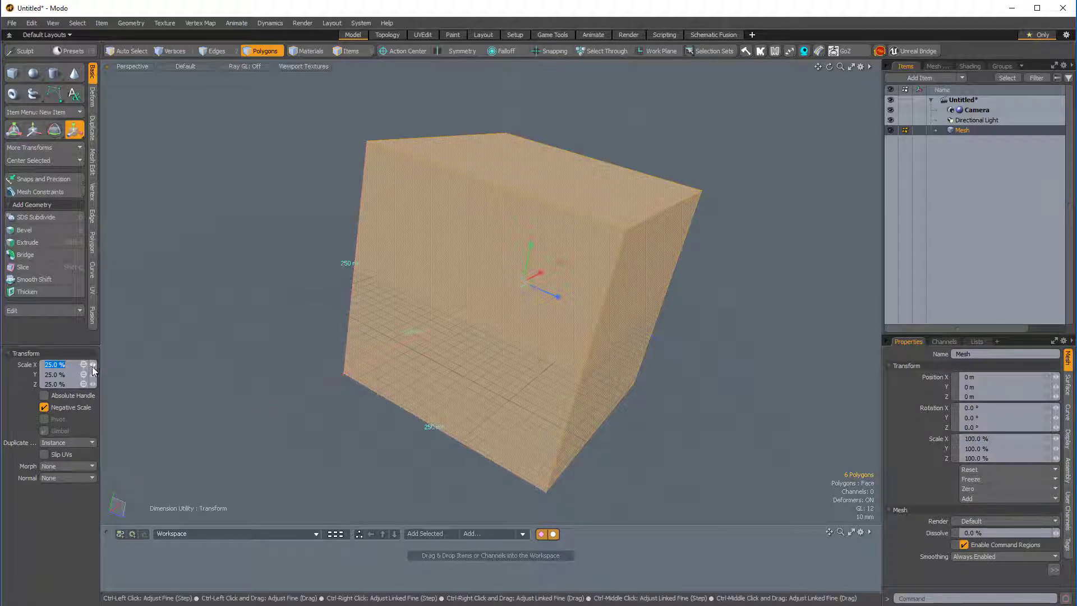
ctrl+drag(93, 366, 95, 366)
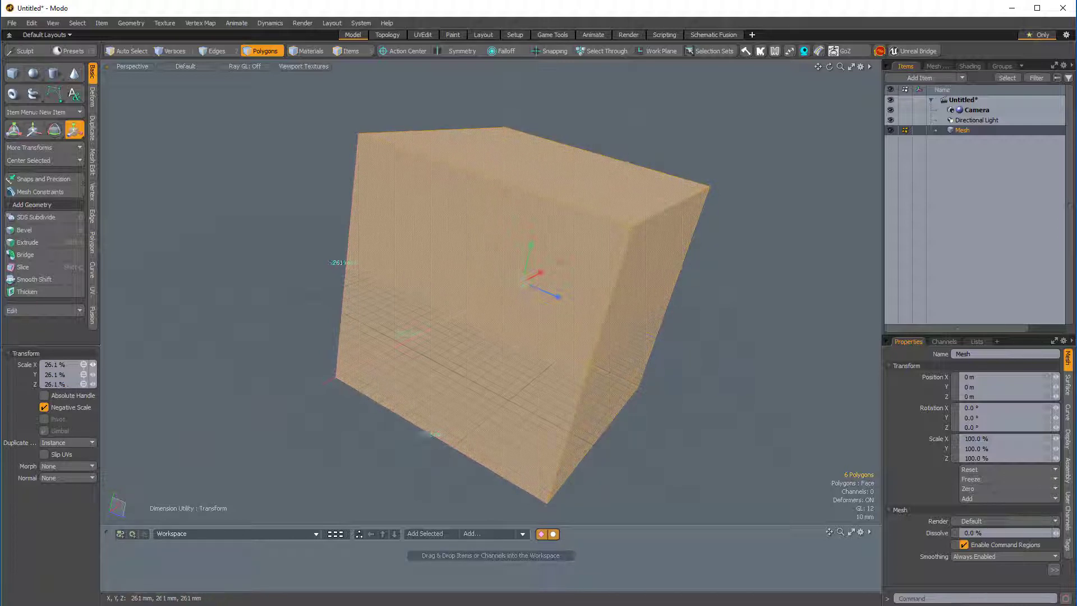
Enlarge the tool settings area, rescale the cube uniformly to about 33.5 % and drop the scale tool.
alt+drag(365, 361, 556, 334)
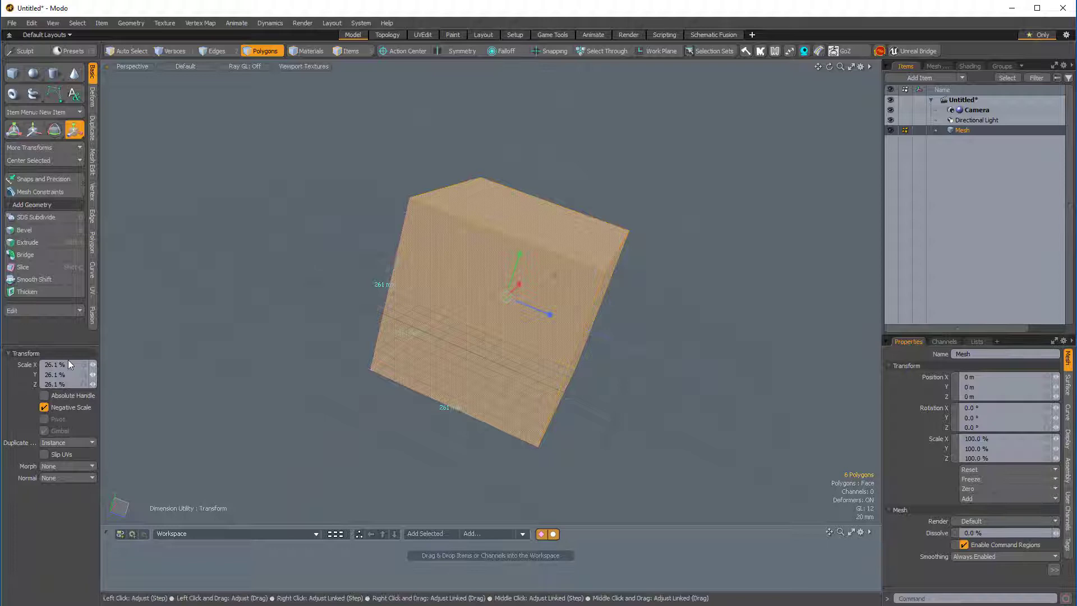
drag(62, 344, 67, 316)
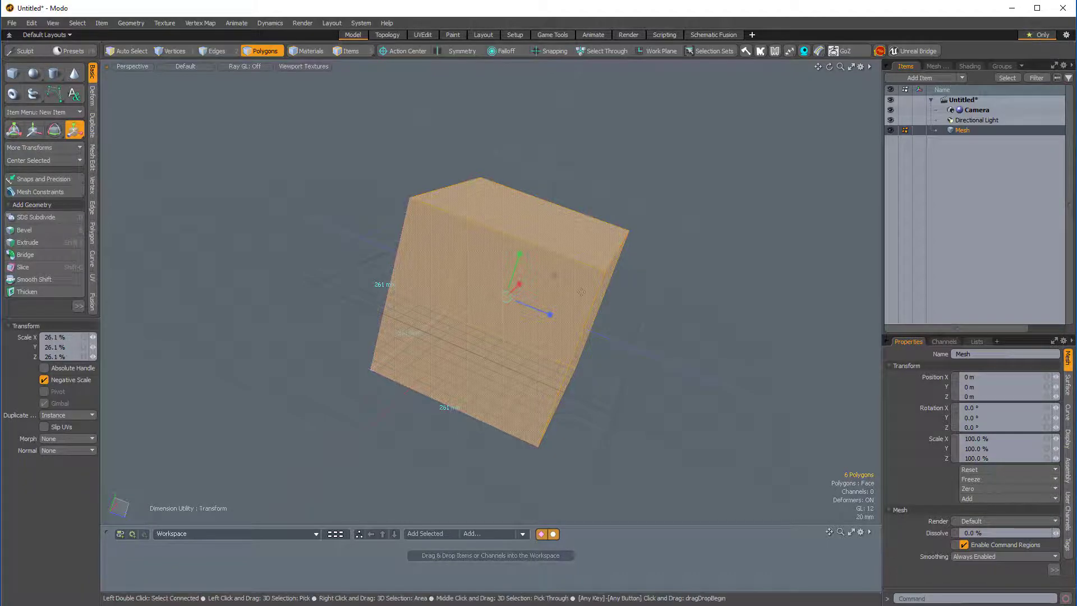
mouse_move(657, 337)
alt+mouse_down()
mouse_move(675, 339)
mouse_move(661, 344)
alt+mouse_up()
scroll(661, 344, down, 1)
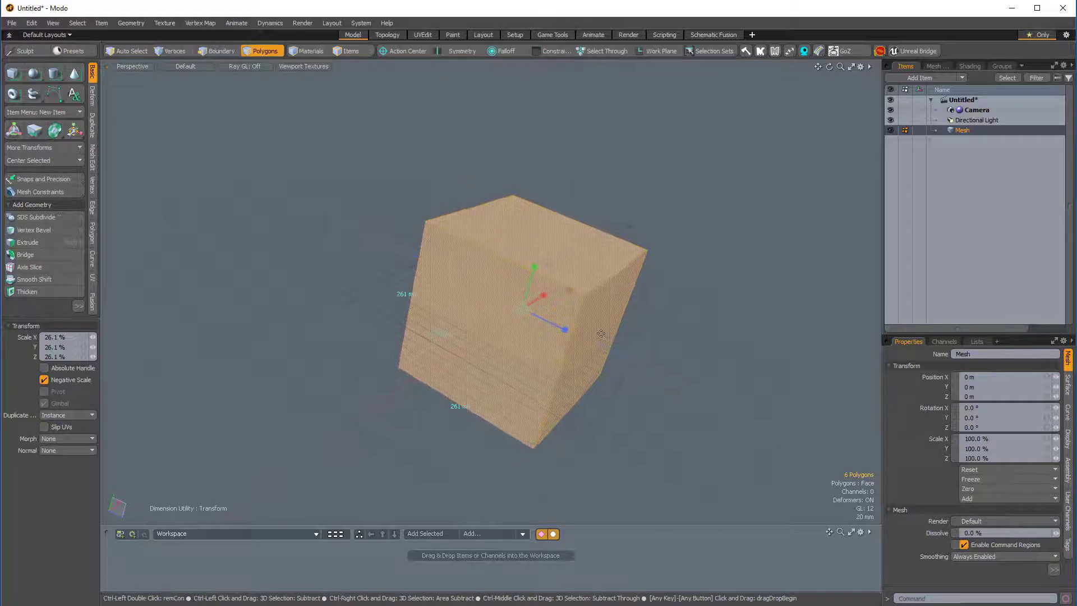
drag(590, 333, 455, 238)
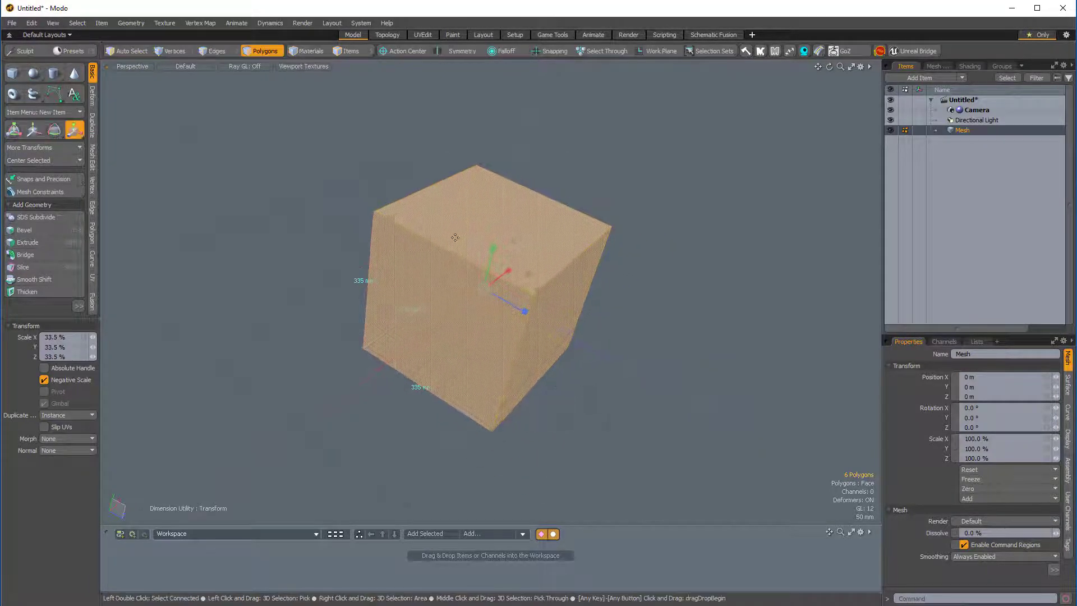
key(space)
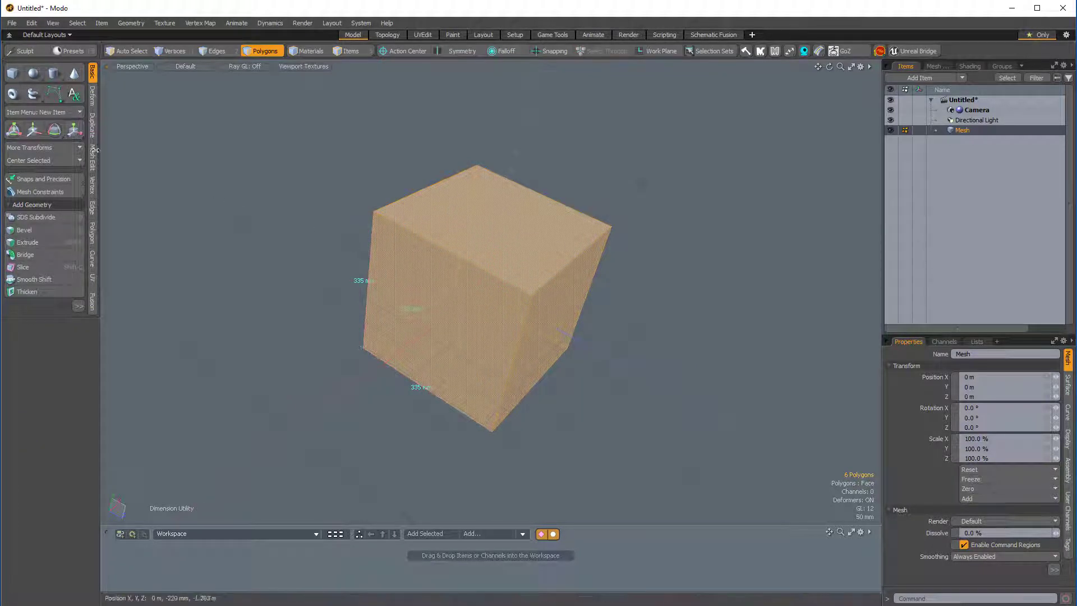
Open the Snaps and Precision palette and the Absolute Scaling window, placing both clear of the cube.
click(45, 179)
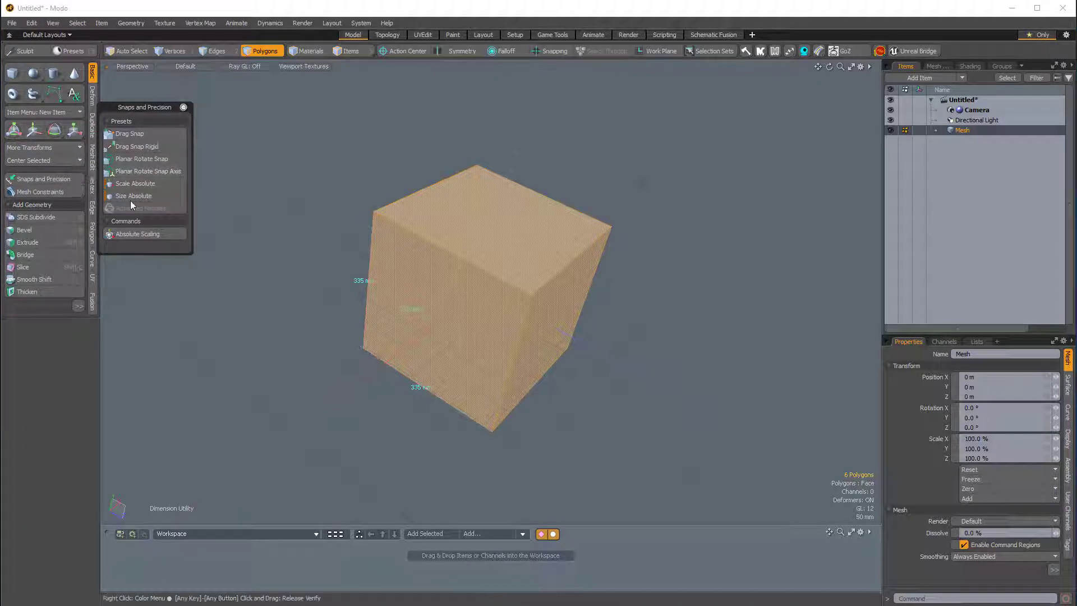
drag(157, 109, 181, 100)
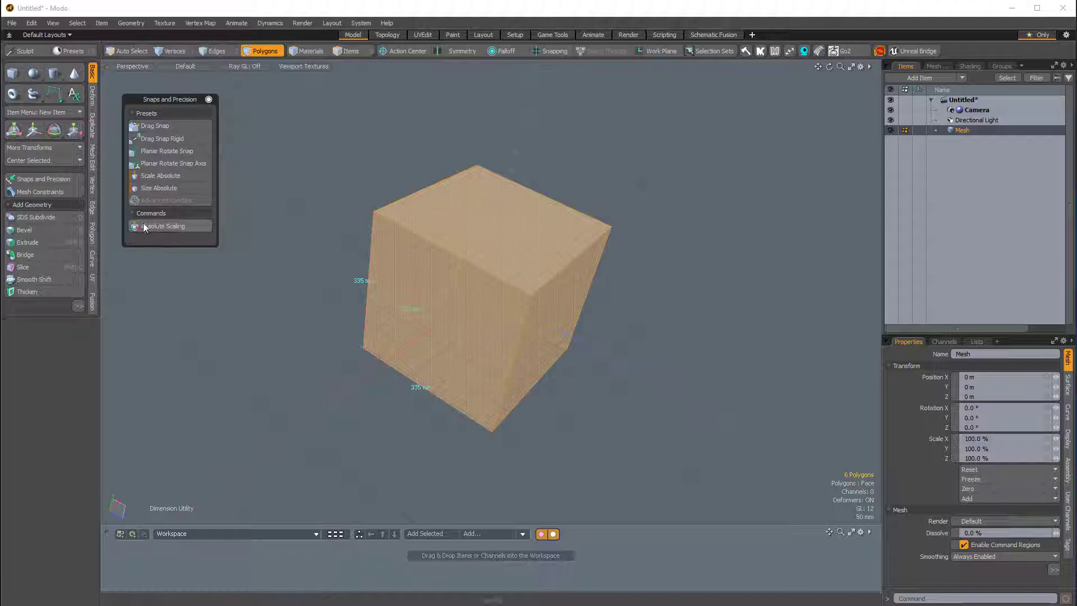
click(161, 227)
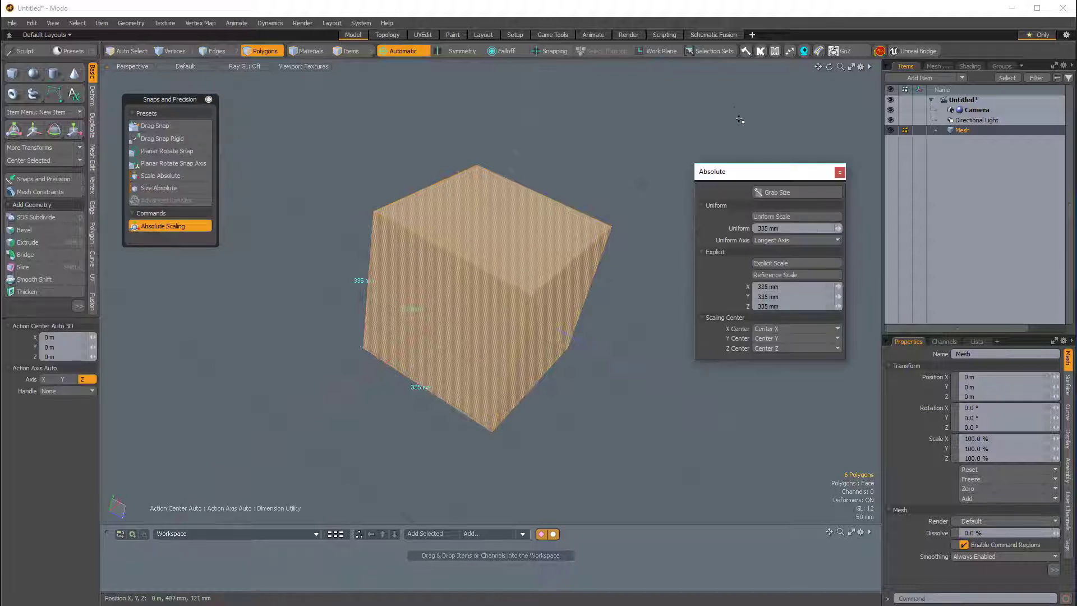
drag(787, 181, 774, 152)
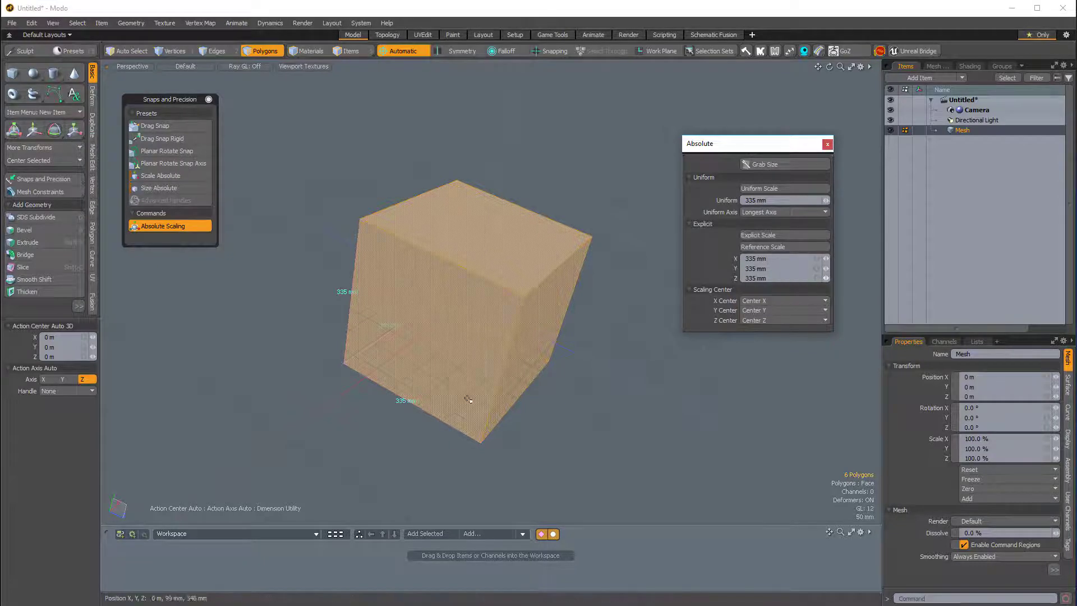
Scale the cube up uniformly to about 767 mm and grab its size into the Absolute window.
alt+drag(314, 387, 508, 426)
alt+shift+drag(507, 427, 458, 325)
key(y)
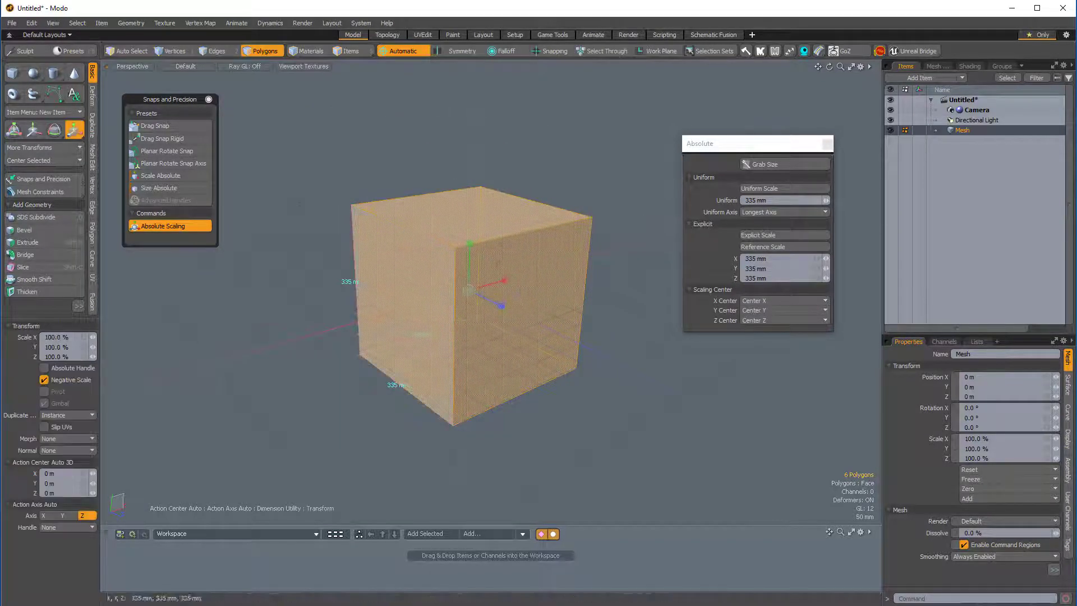
key(ctrl+z)
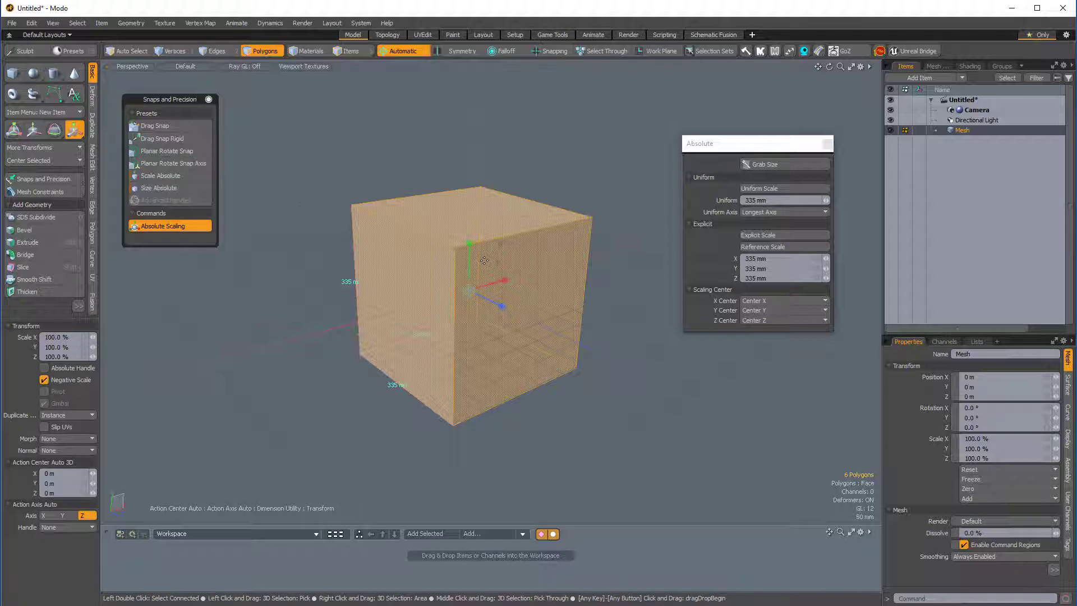
key(q)
key(r)
drag(470, 291, 393, 319)
key(a)
click(766, 164)
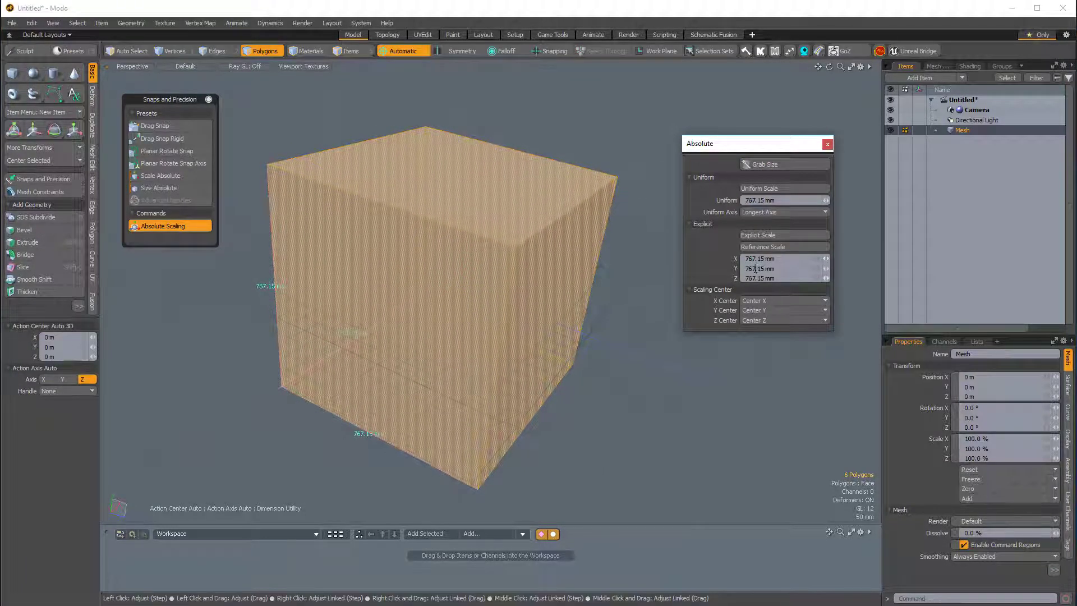
Stretch the cube non-uniformly to about 341 mm by 1.25 m by 767 mm and grab its size for absolute scaling.
scroll(614, 337, down, 3)
alt+drag(584, 331, 472, 301)
key(r)
drag(434, 258, 434, 179)
click(773, 164)
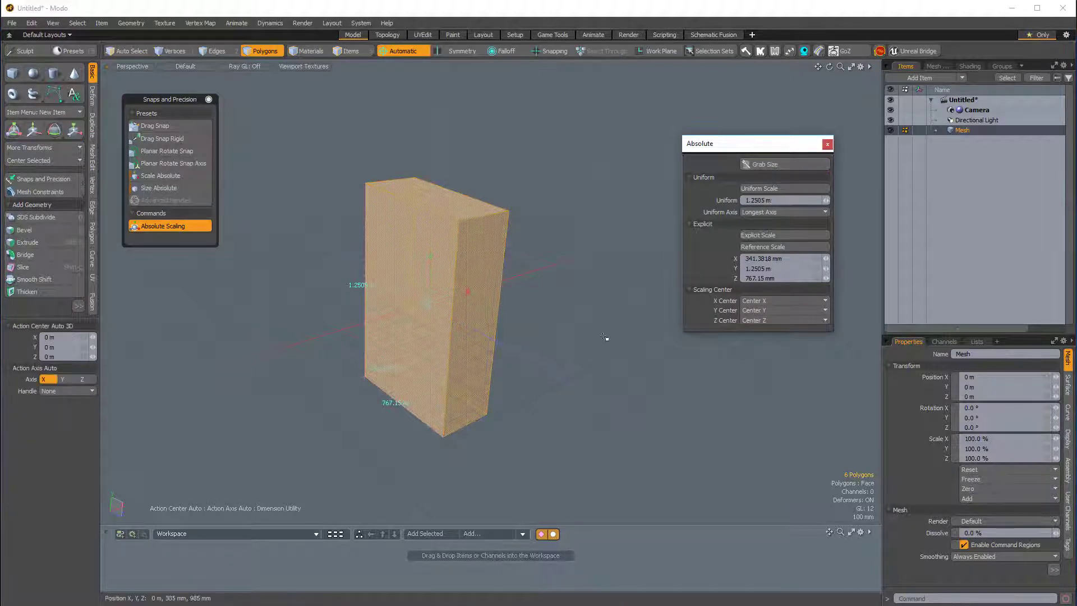
alt+drag(606, 336, 522, 376)
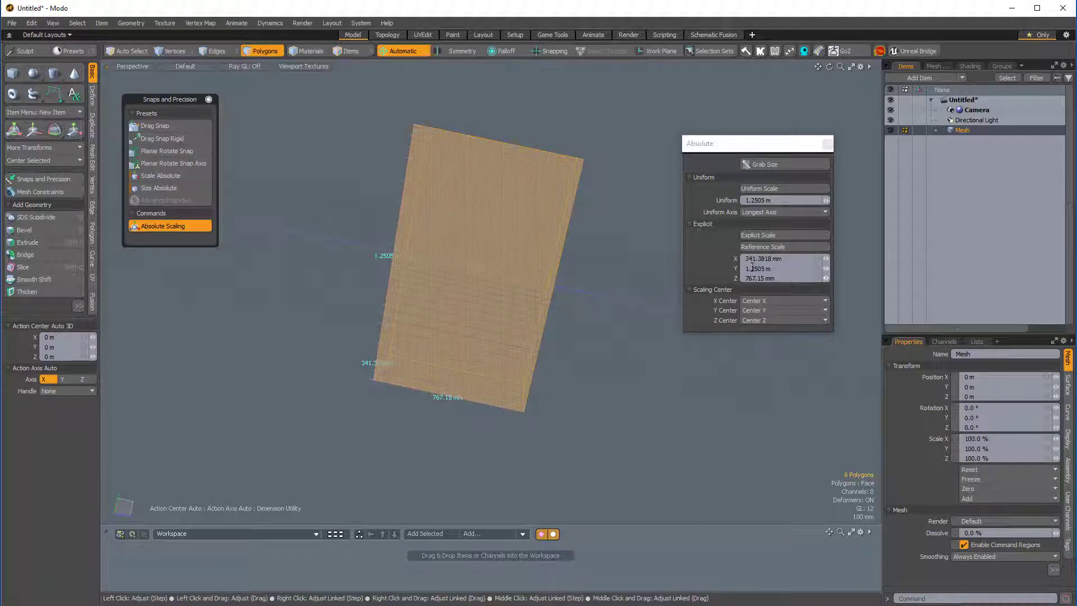
alt+drag(594, 314, 493, 317)
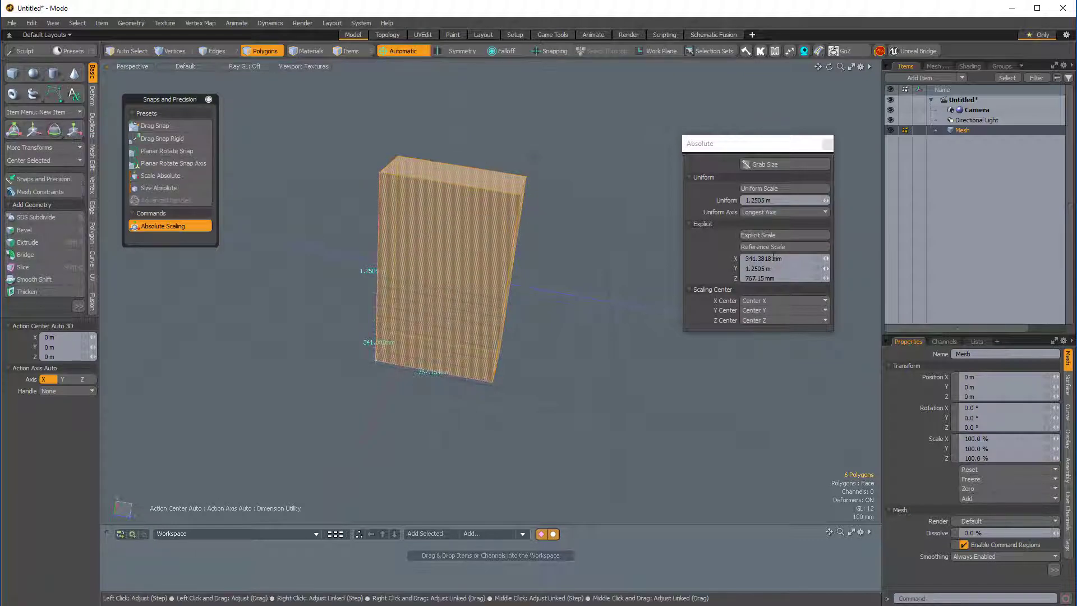
Set the explicit X, Y and Z sizes to 261 mm and apply Explicit Scale to the box.
click(812, 261)
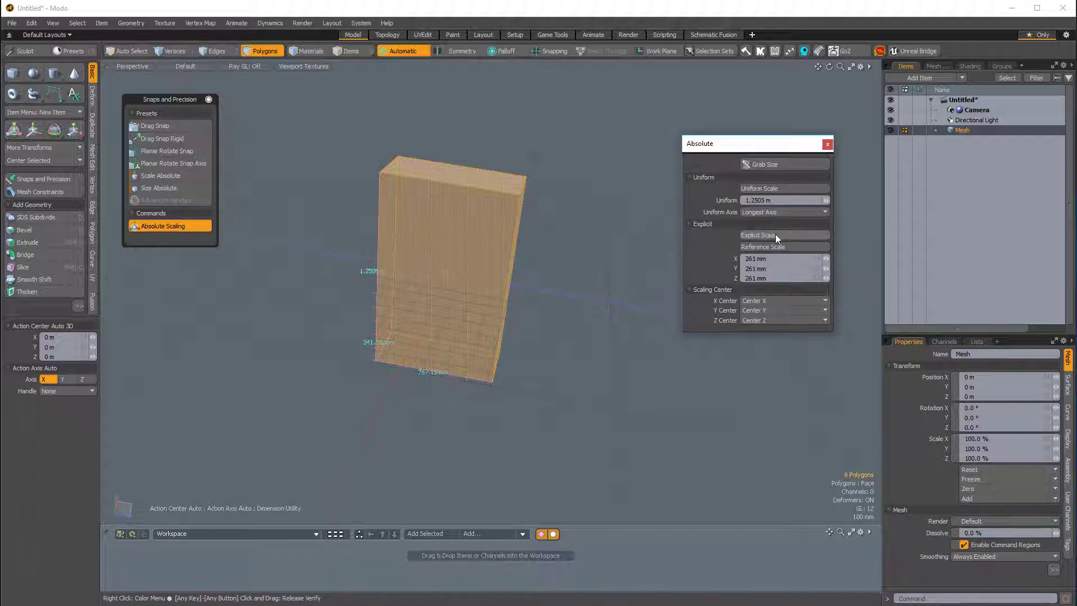
click(776, 235)
ctrl+alt+drag(528, 319, 617, 320)
alt+shift+drag(375, 281, 399, 371)
ctrl+alt+drag(398, 371, 391, 372)
ctrl+alt+drag(407, 316, 427, 303)
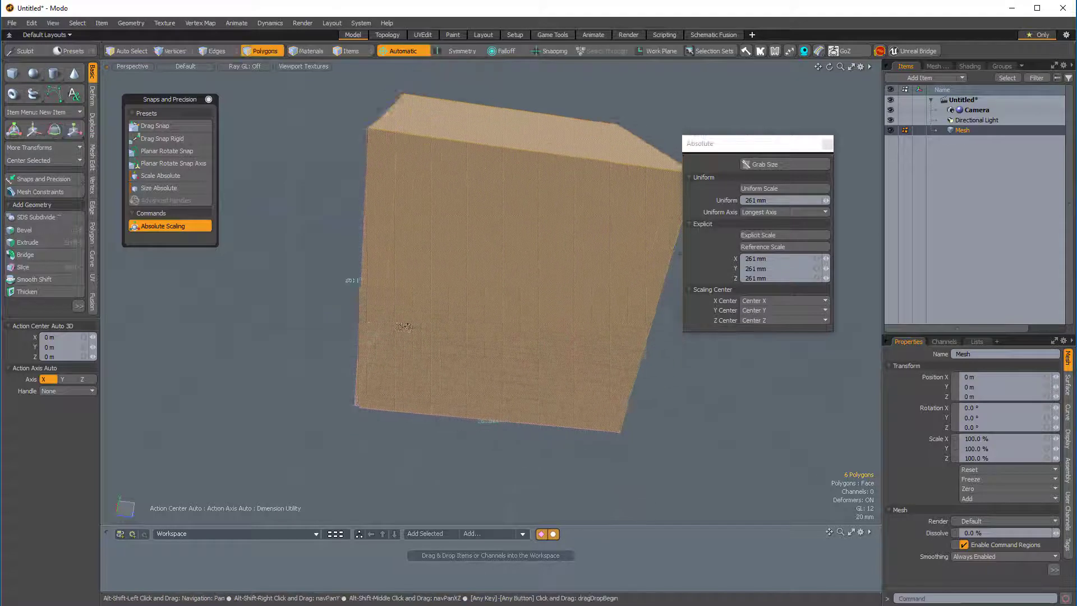
Set the explicit size to X 500 mm, Y 1 m and Z 500 mm and apply Explicit Scale.
alt+drag(359, 280, 325, 263)
alt+drag(402, 342, 673, 309)
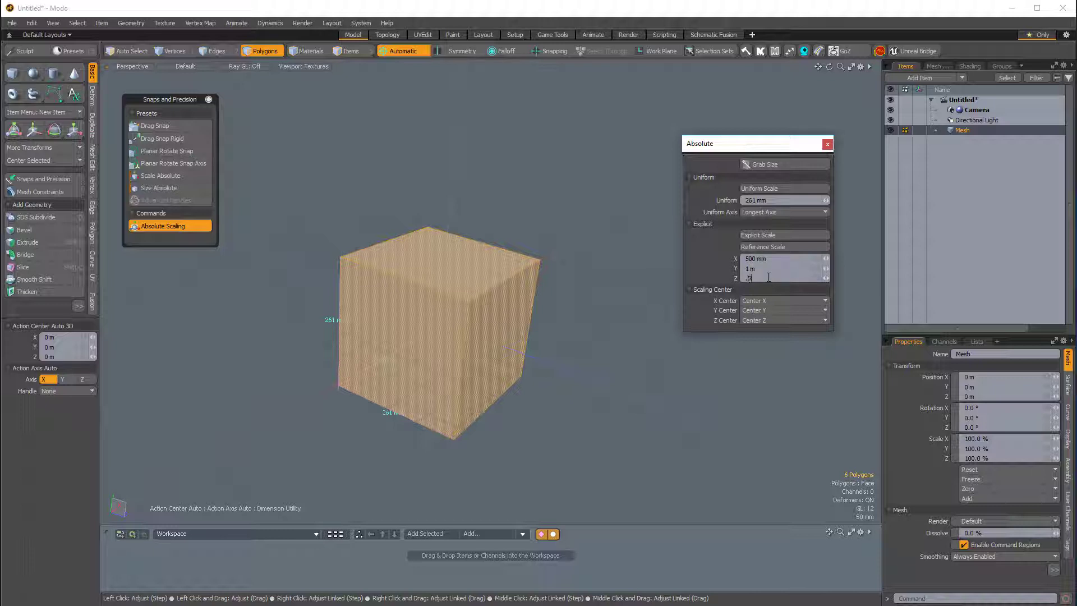
click(768, 239)
scroll(498, 293, down, 5)
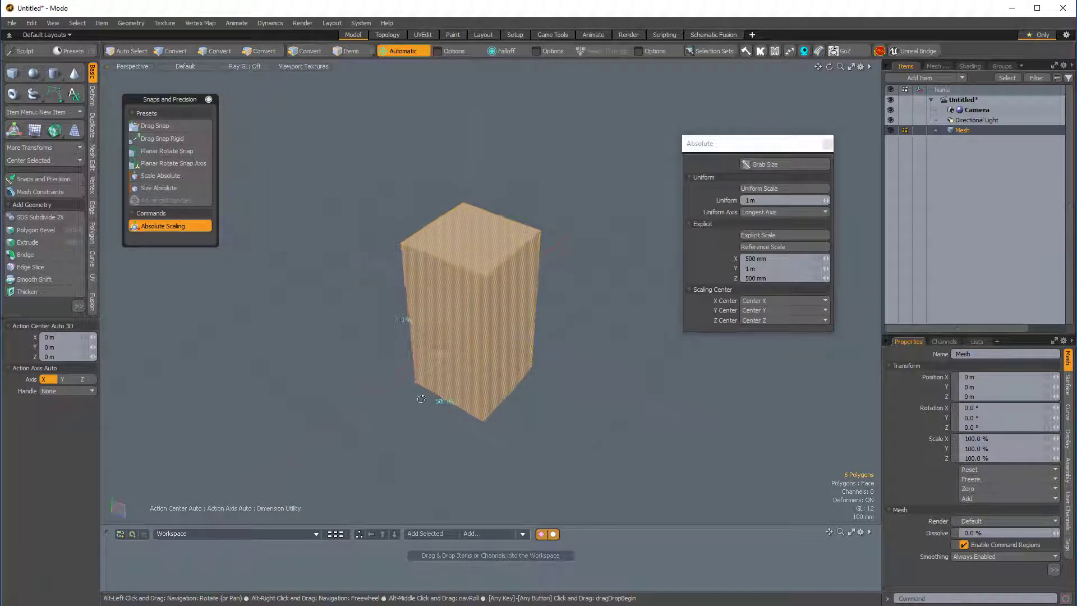
alt+drag(421, 398, 522, 303)
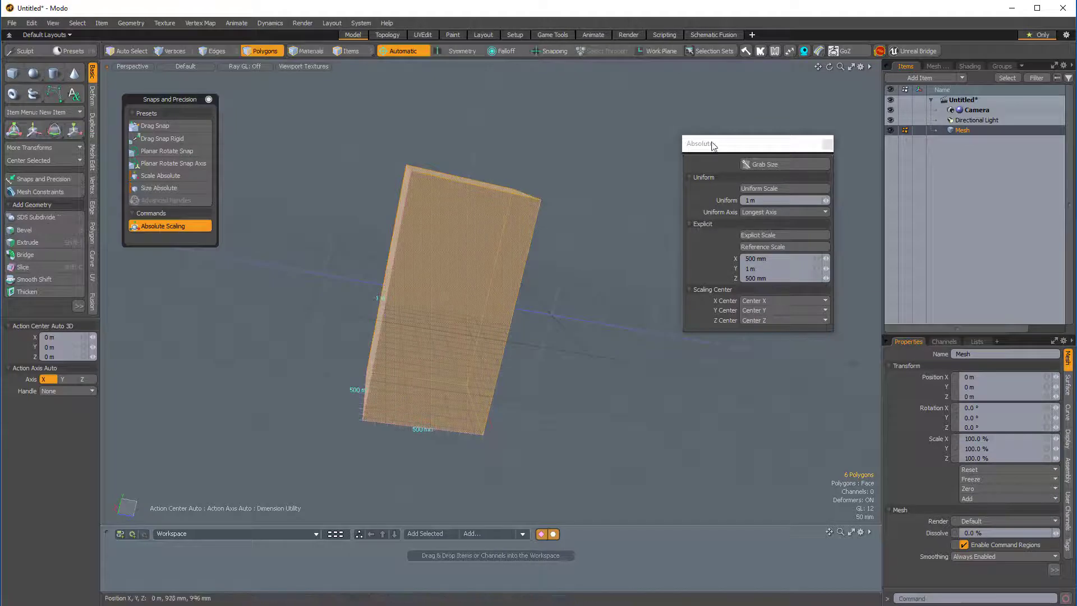
drag(712, 147, 698, 149)
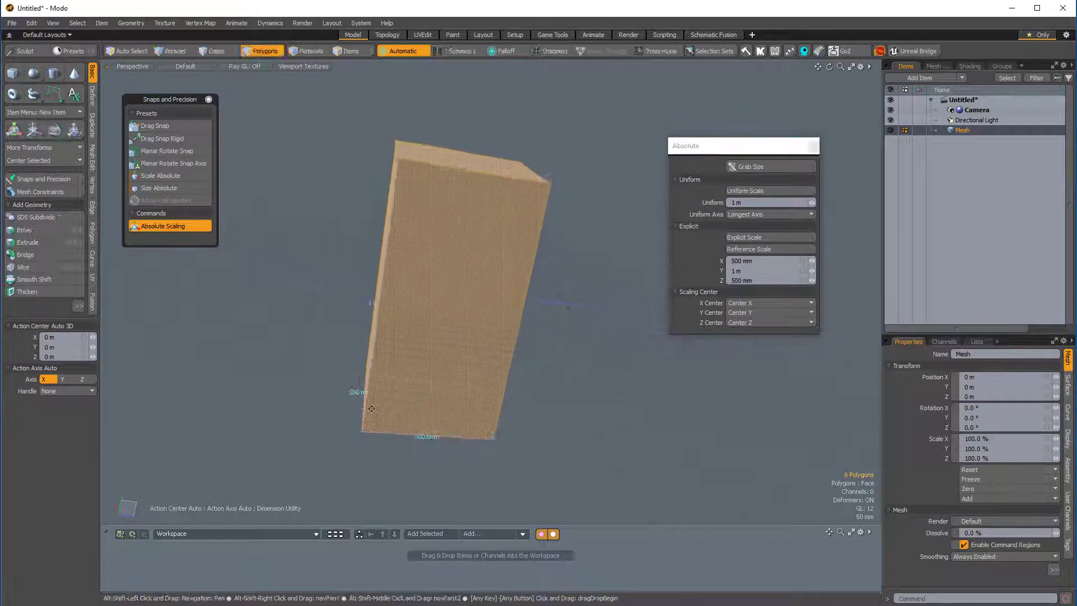